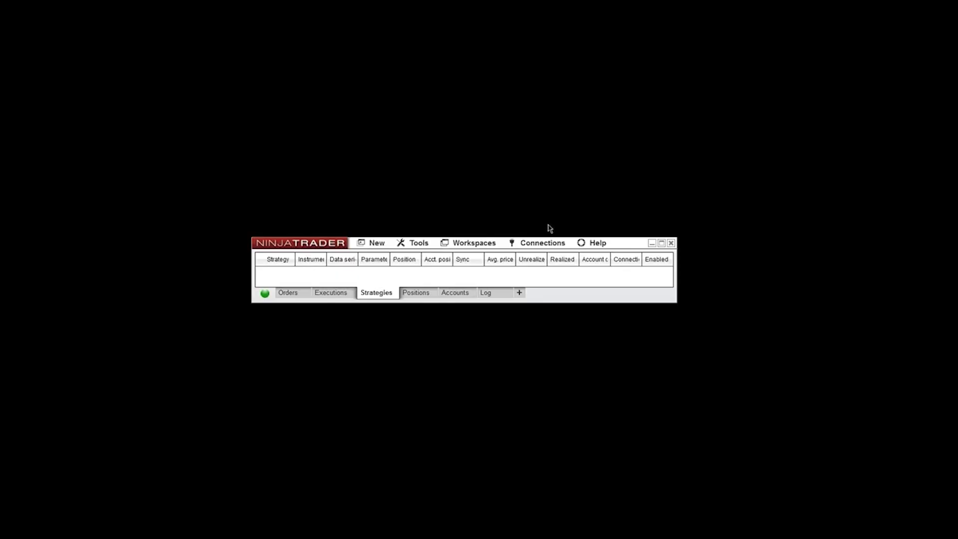
- Remove the ncatRSD NinjaScript assembly and confirm the removal and its success message
{"action": "left_click", "coordinate": [403, 248]}
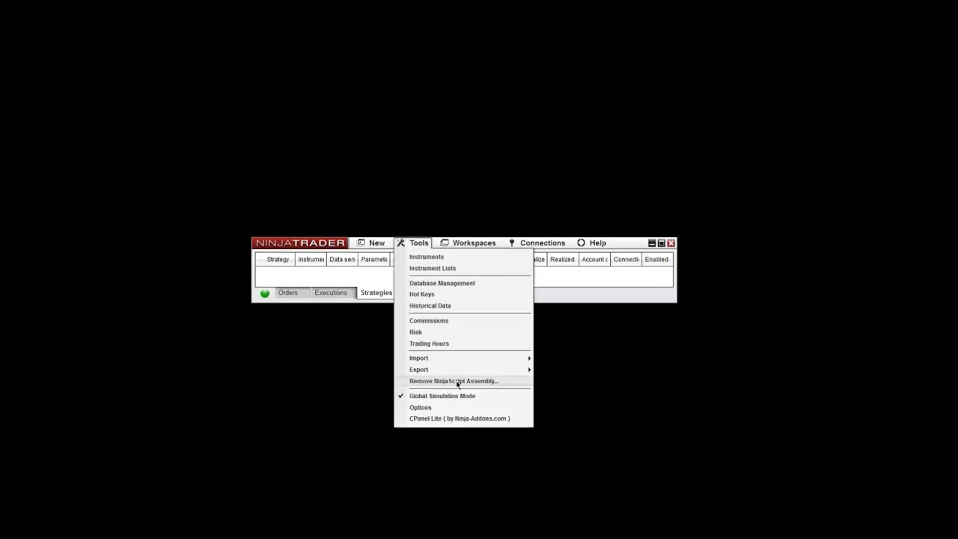
{"action": "left_click", "coordinate": [475, 381]}
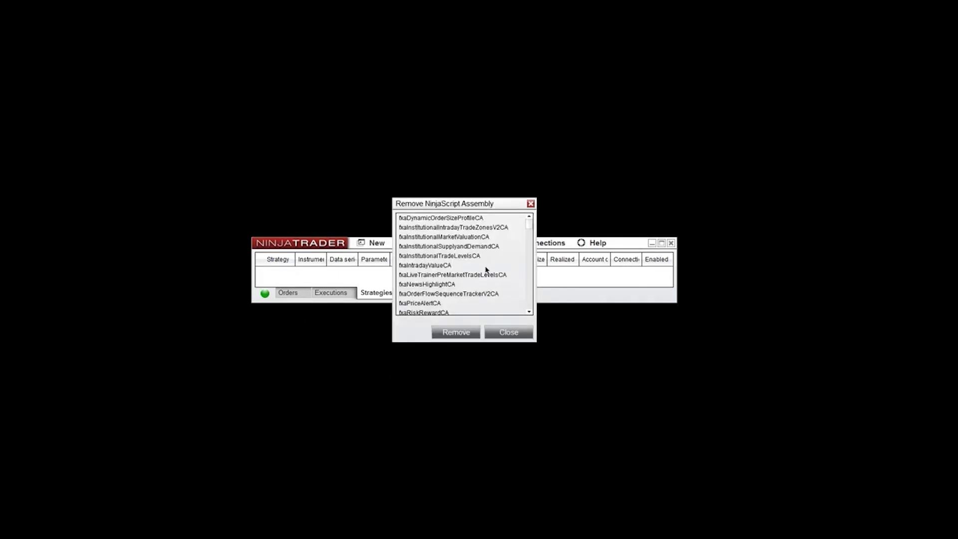
{"action": "scroll", "coordinate": [525, 230], "scroll_direction": "down", "scroll_amount": 15}
{"action": "scroll", "coordinate": [521, 241], "scroll_direction": "down", "scroll_amount": 12}
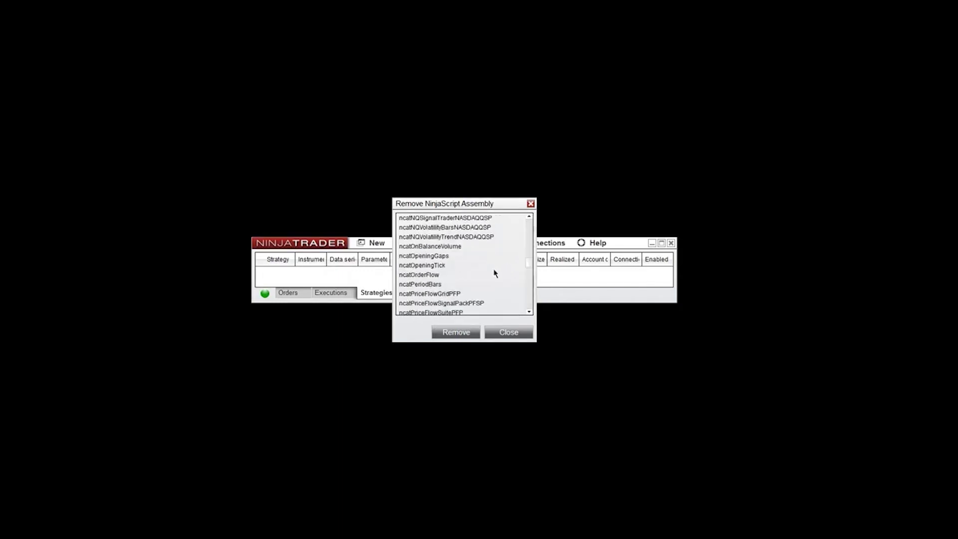
{"action": "scroll", "coordinate": [529, 264], "scroll_direction": "down", "scroll_amount": 3}
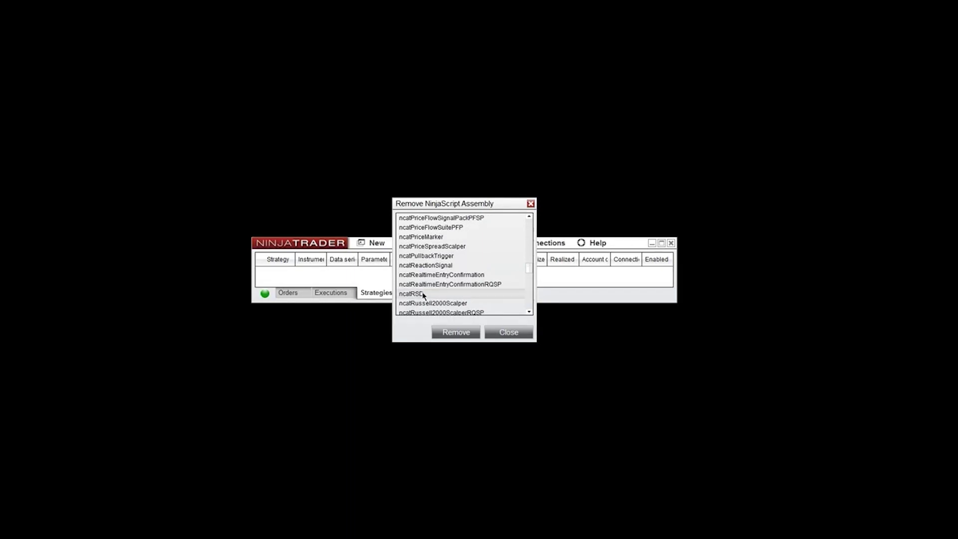
{"action": "left_click", "coordinate": [446, 339]}
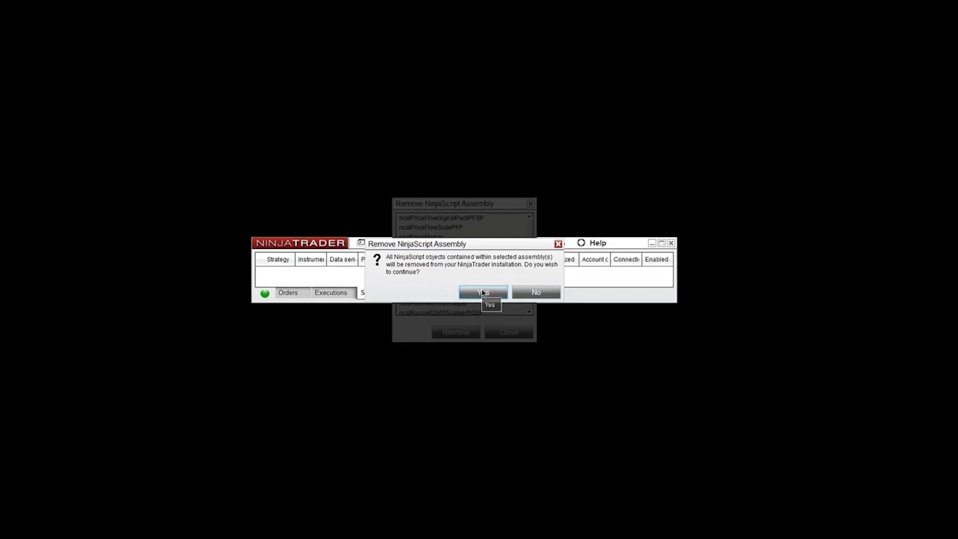
{"action": "left_click", "coordinate": [464, 292]}
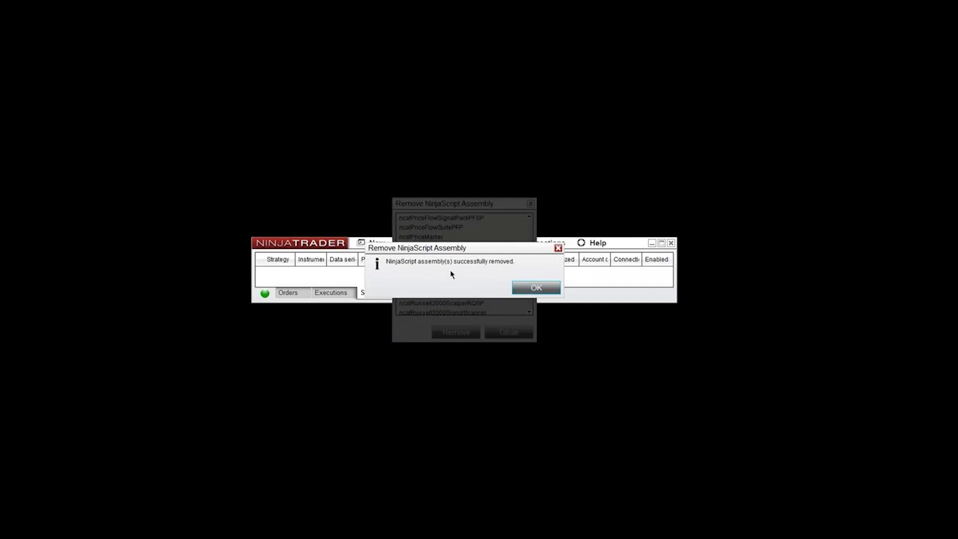
{"action": "left_click", "coordinate": [524, 293]}
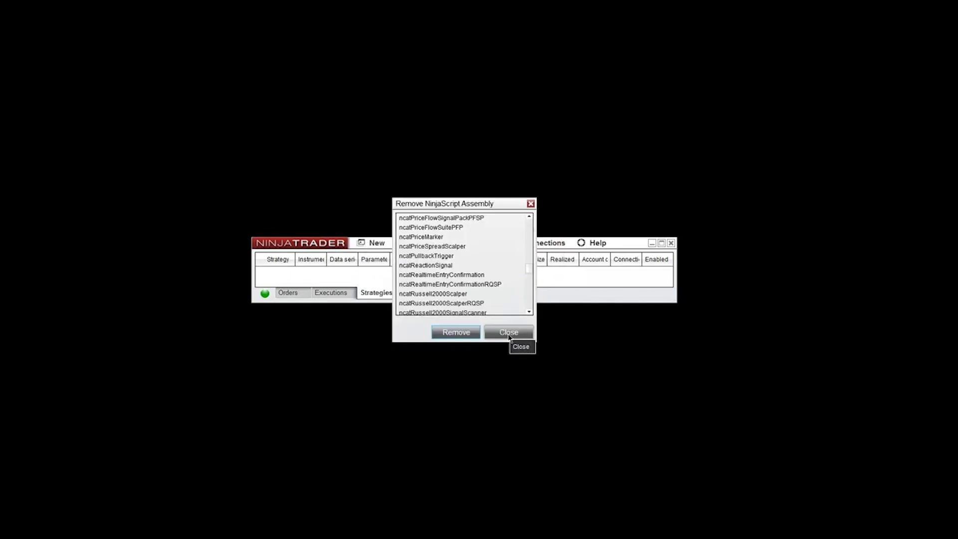
- Close the assembly-removal dialog and exit NinjaTrader 8, answering the save-workspace prompt
{"action": "left_click", "coordinate": [509, 336]}
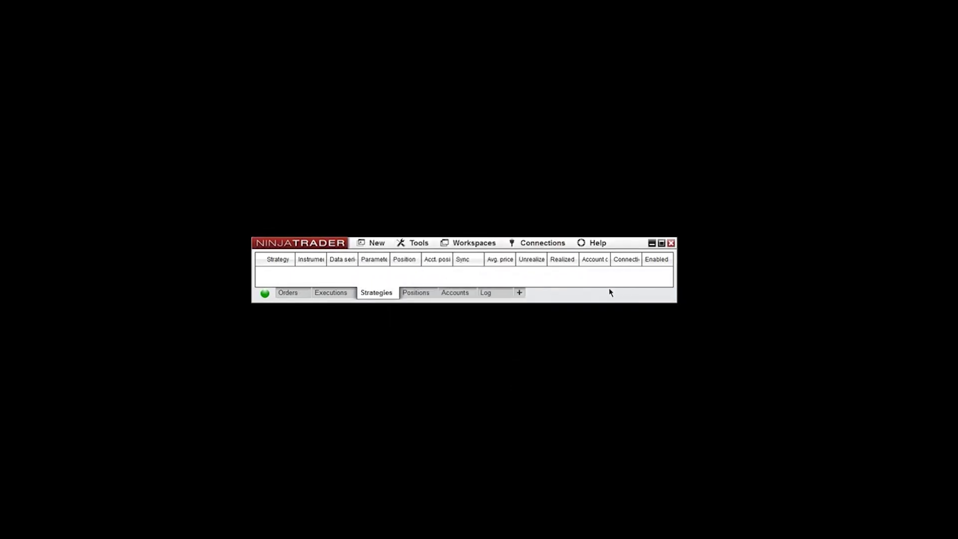
{"action": "left_click", "coordinate": [671, 243]}
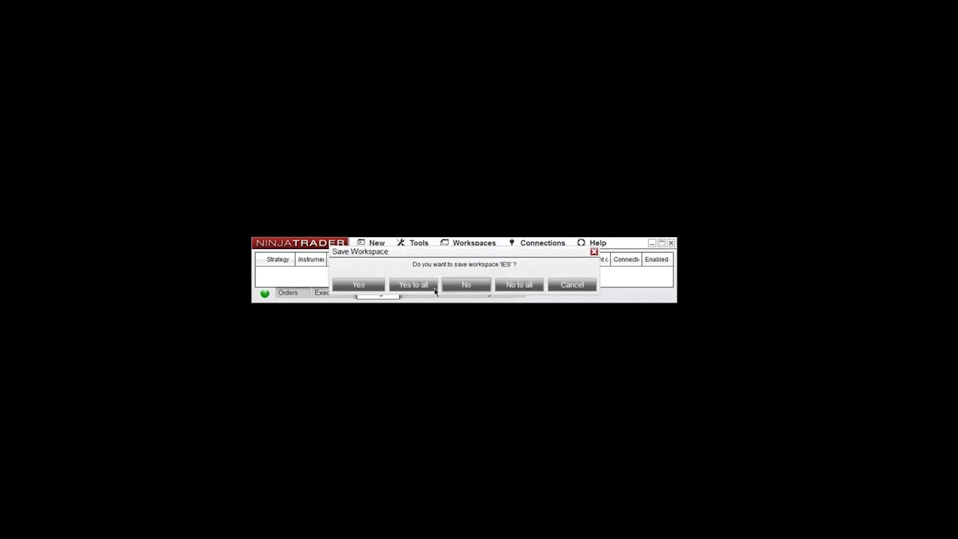
{"action": "left_click", "coordinate": [467, 282]}
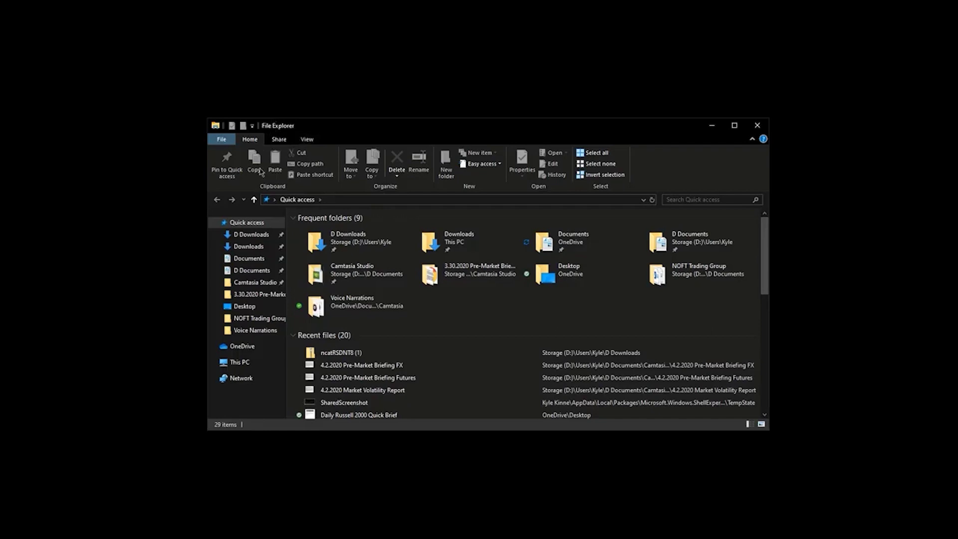
- Browse in File Explorer to Documents\NinjaTrader 8\templates\Chart
{"action": "left_click", "coordinate": [238, 264]}
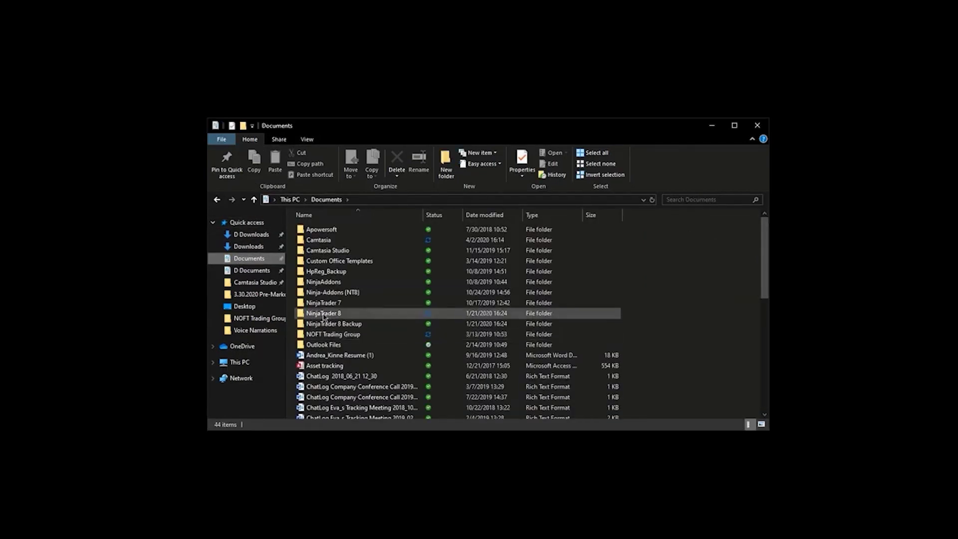
{"action": "double_click", "coordinate": [323, 314]}
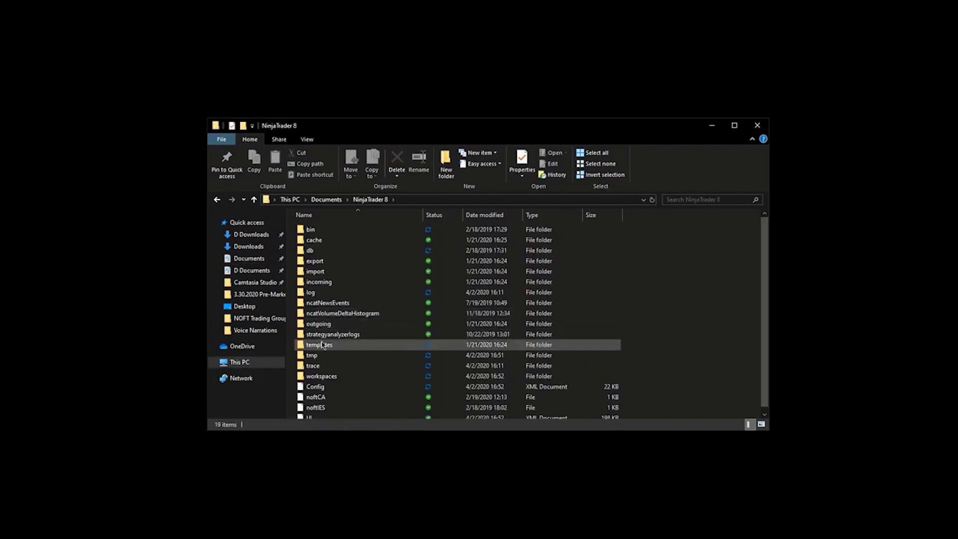
{"action": "double_click", "coordinate": [321, 345]}
{"action": "double_click", "coordinate": [313, 251]}
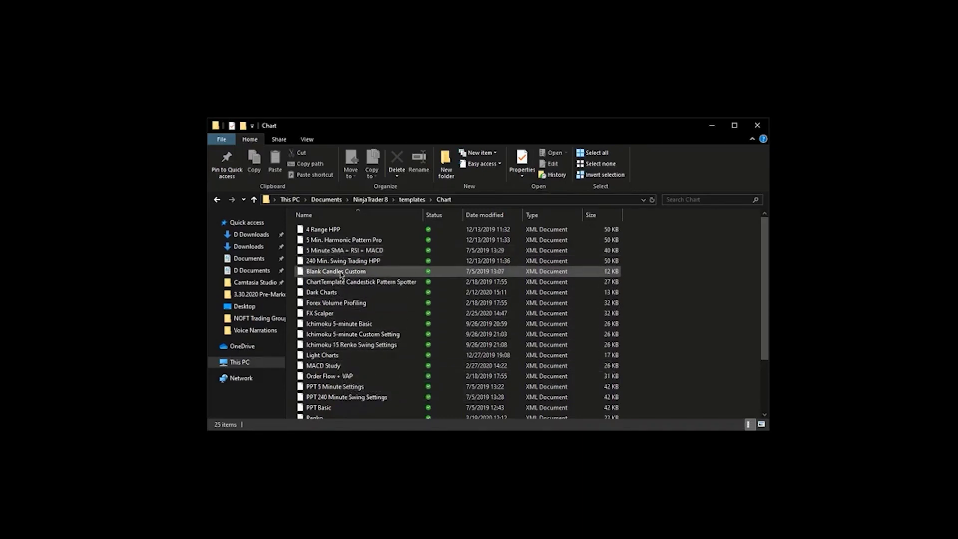
- Scroll through the 25 XML chart template files, then go up to templates
{"action": "scroll", "coordinate": [351, 358], "scroll_direction": "down", "scroll_amount": 1}
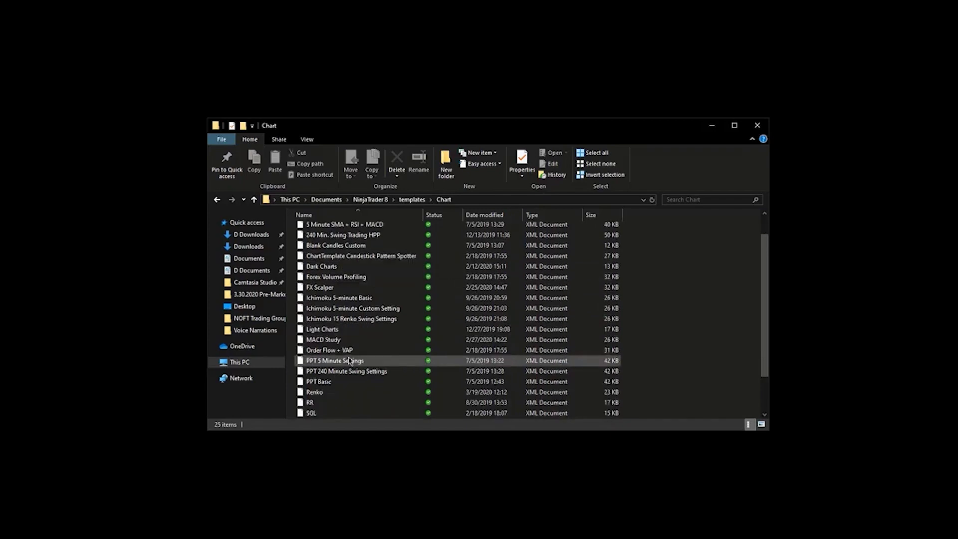
{"action": "scroll", "coordinate": [347, 404], "scroll_direction": "down", "scroll_amount": 1}
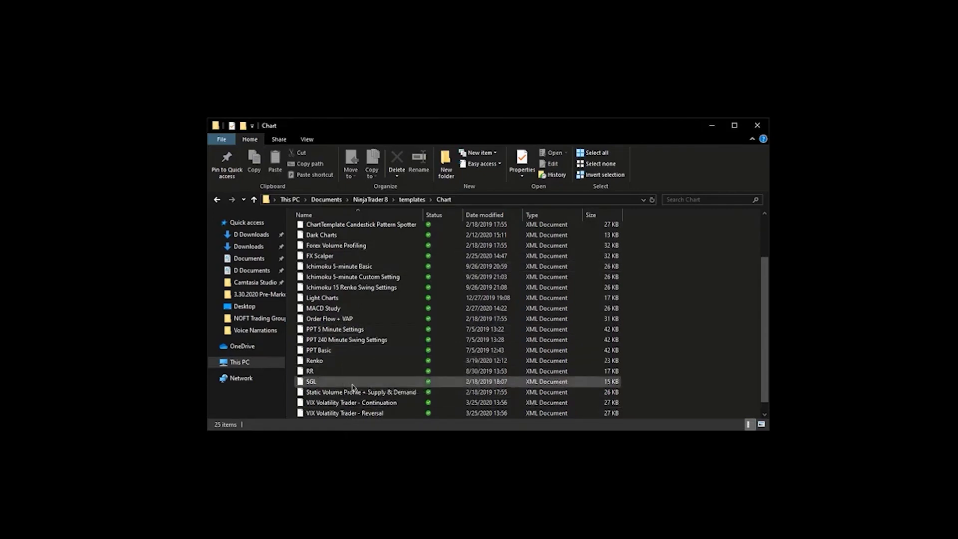
{"action": "scroll", "coordinate": [369, 389], "scroll_direction": "down", "scroll_amount": 1}
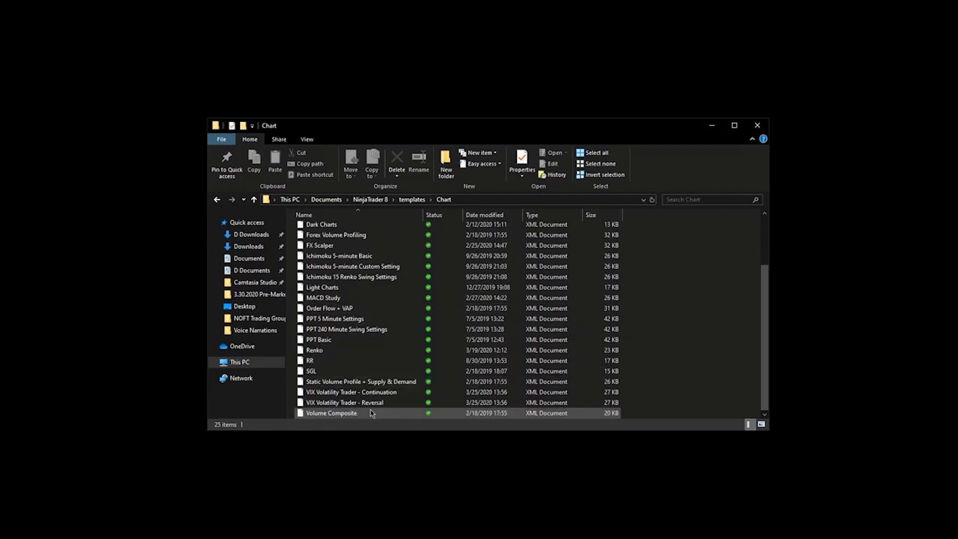
{"action": "scroll", "coordinate": [372, 344], "scroll_direction": "up", "scroll_amount": 3}
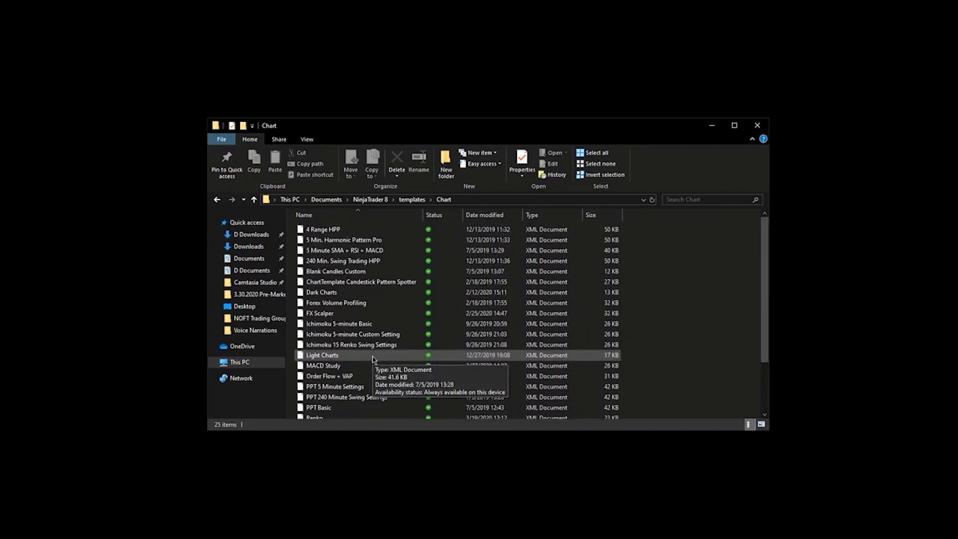
{"action": "left_click", "coordinate": [254, 200]}
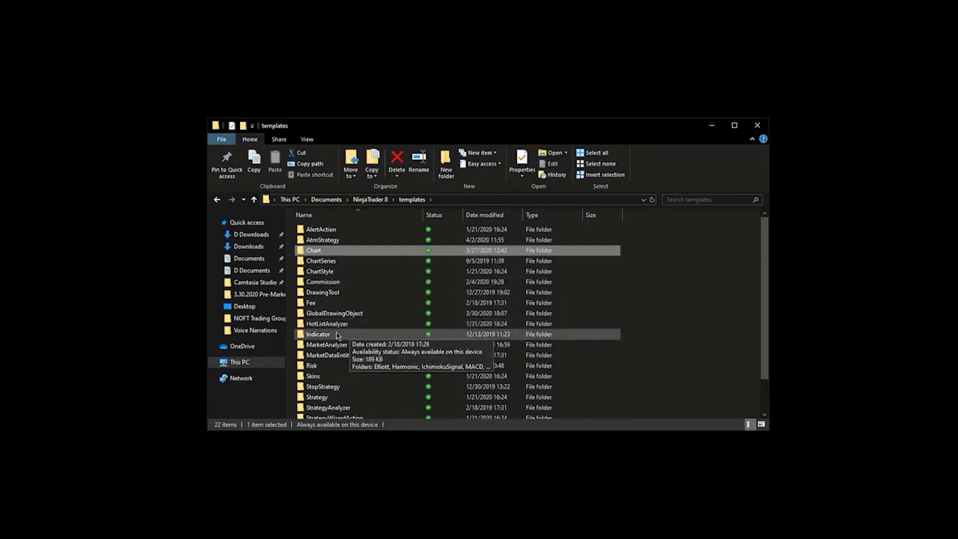
- Open the Indicator templates folder and scroll through its contents
{"action": "double_click", "coordinate": [337, 335]}
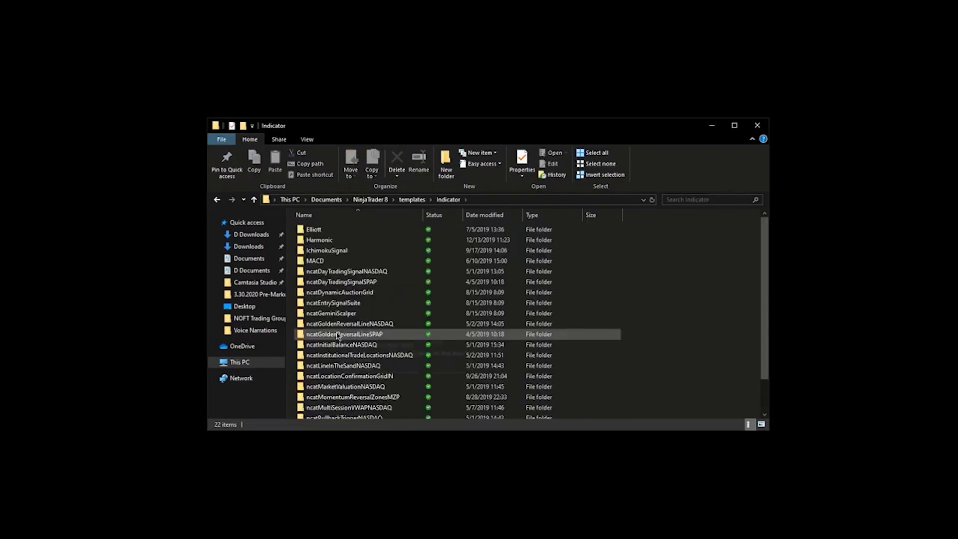
{"action": "scroll", "coordinate": [338, 337], "scroll_direction": "down", "scroll_amount": 1}
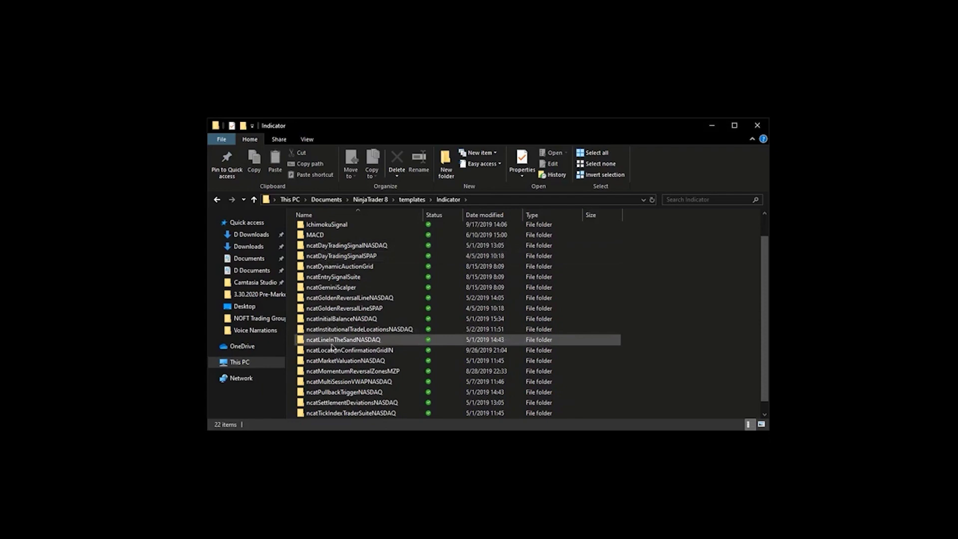
{"action": "scroll", "coordinate": [333, 348], "scroll_direction": "down", "scroll_amount": 1}
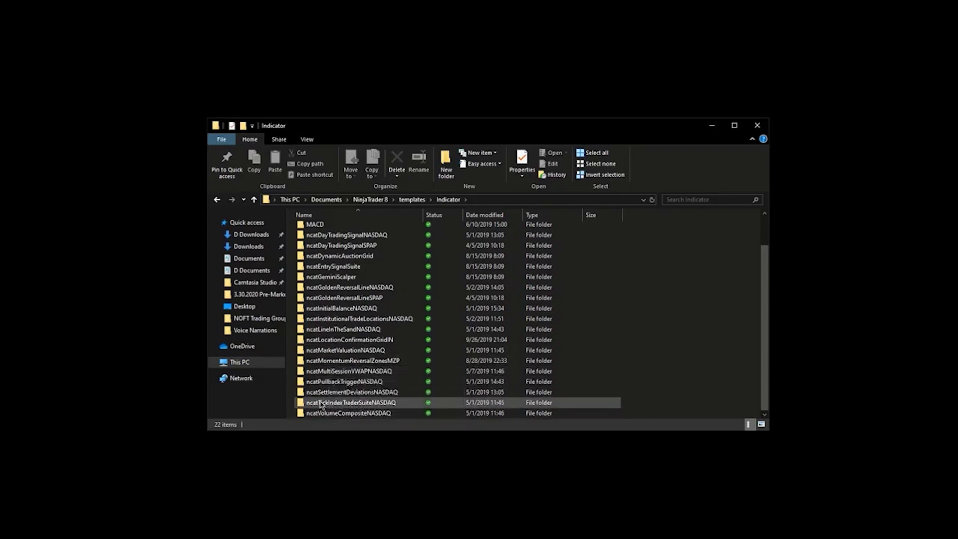
{"action": "scroll", "coordinate": [333, 337], "scroll_direction": "up", "scroll_amount": 1}
{"action": "scroll", "coordinate": [333, 344], "scroll_direction": "up", "scroll_amount": 1}
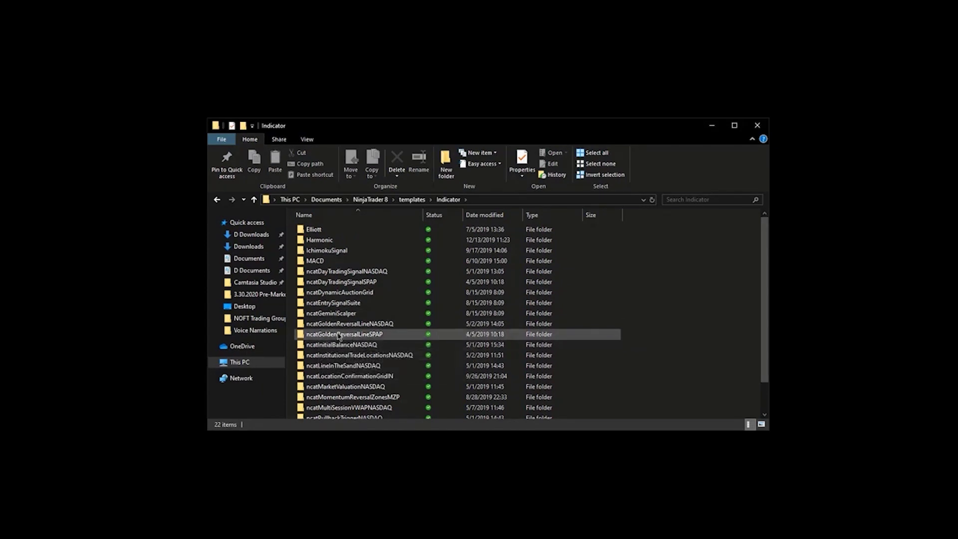
- Go back up from the ncatGoldenReversalLineSPAP folder to templates and close Explorer
{"action": "right_click", "coordinate": [328, 339]}
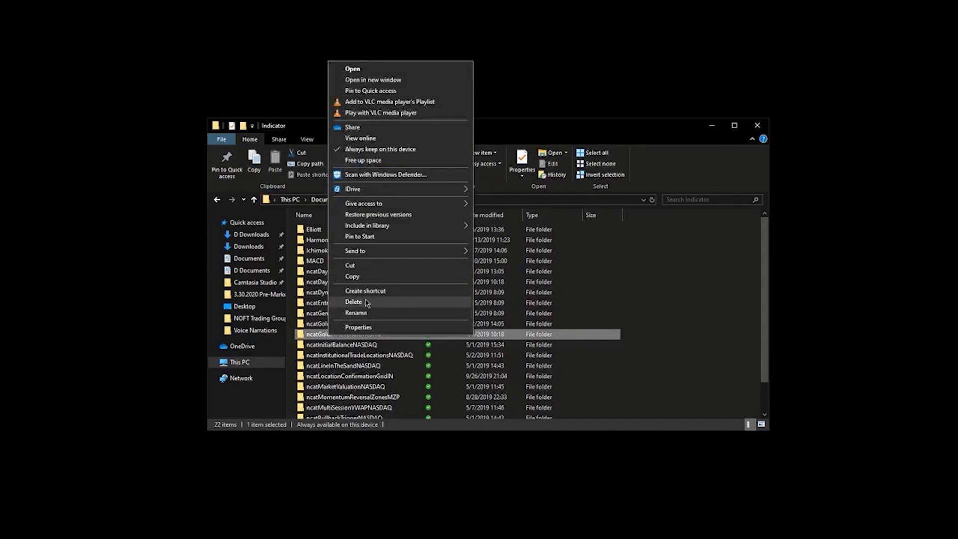
{"action": "key", "text": "alt+Up"}
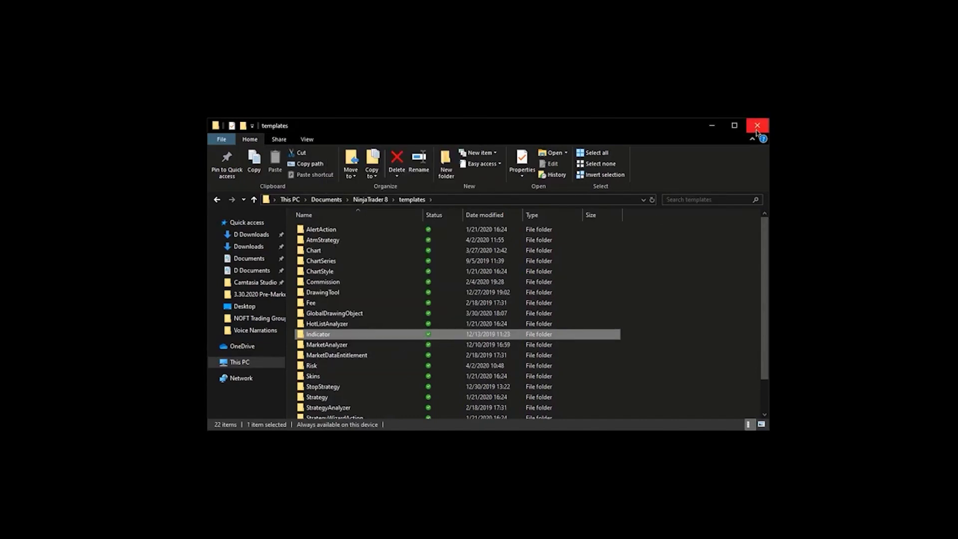
{"action": "left_click", "coordinate": [757, 127]}
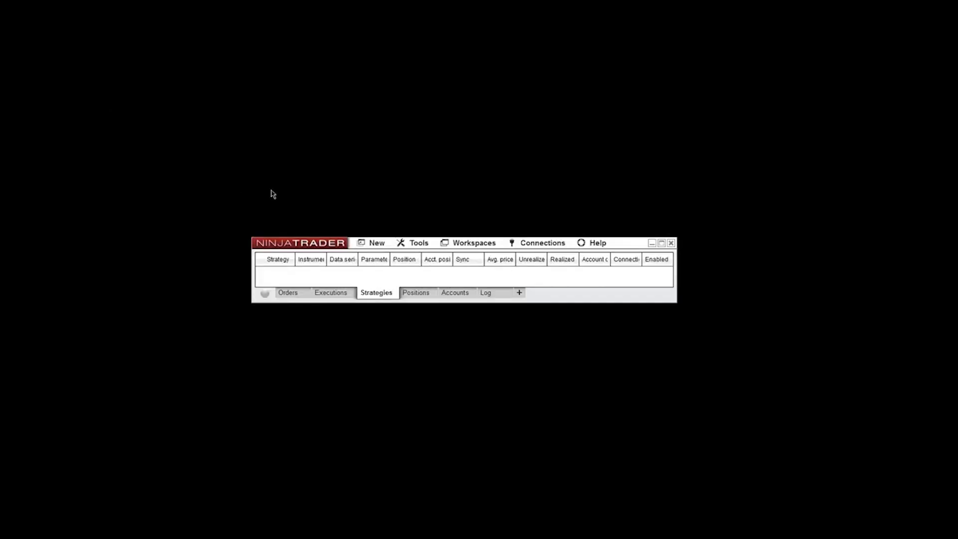
- Import the ncatRSDNT8 (1) NinjaScript add-on from D Downloads and acknowledge the success message
{"action": "left_click", "coordinate": [414, 243]}
{"action": "mouse_move", "coordinate": [429, 359]}
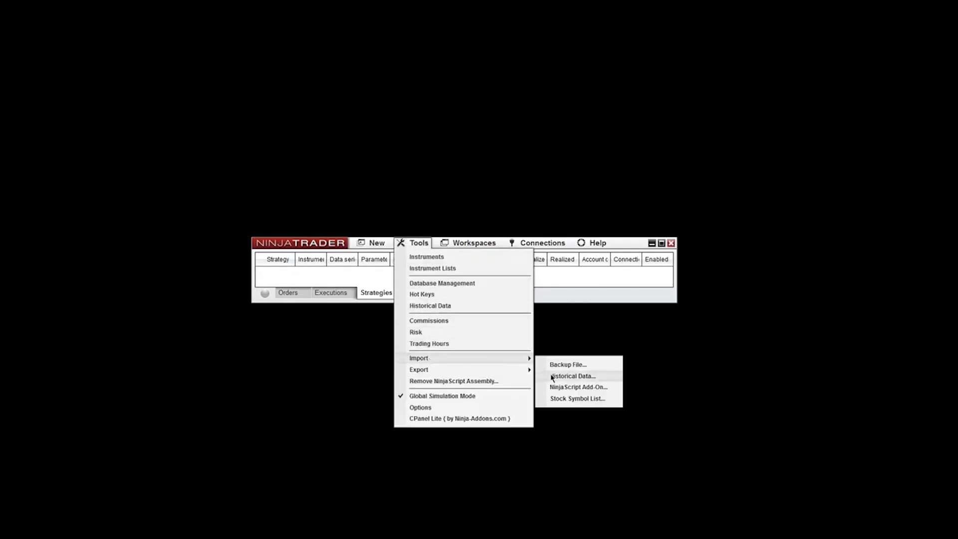
{"action": "left_click", "coordinate": [579, 388]}
{"action": "left_click_drag", "start_coordinate": [285, 221], "coordinate": [283, 204]}
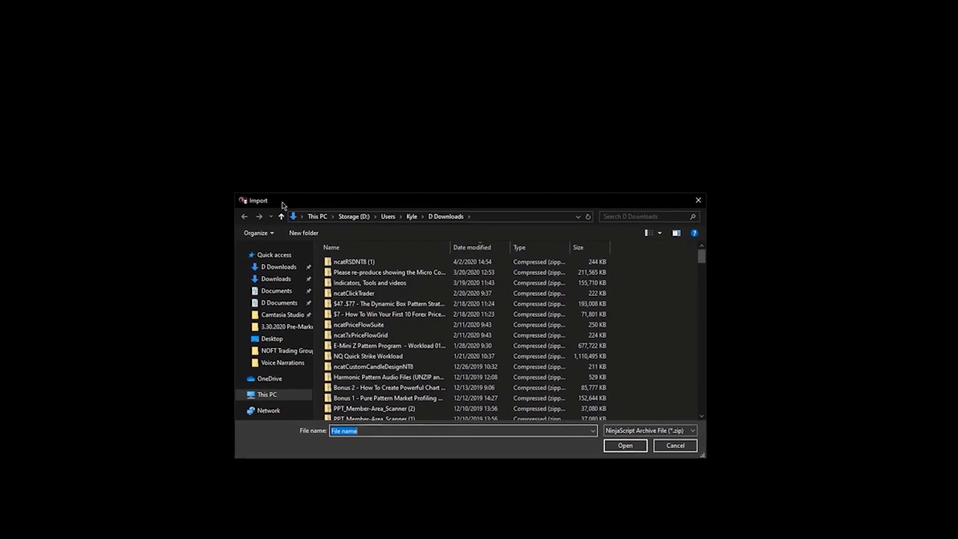
{"action": "double_click", "coordinate": [357, 265]}
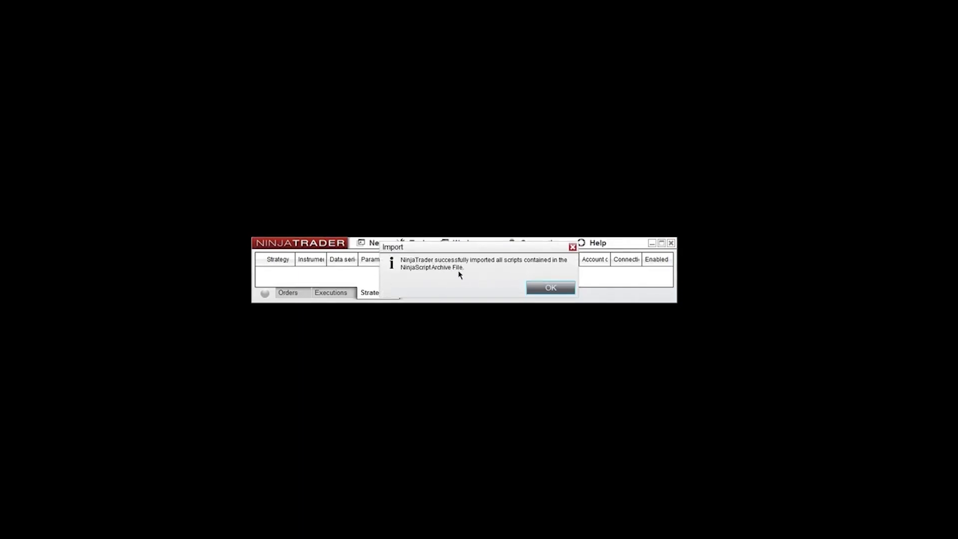
{"action": "left_click", "coordinate": [549, 289]}
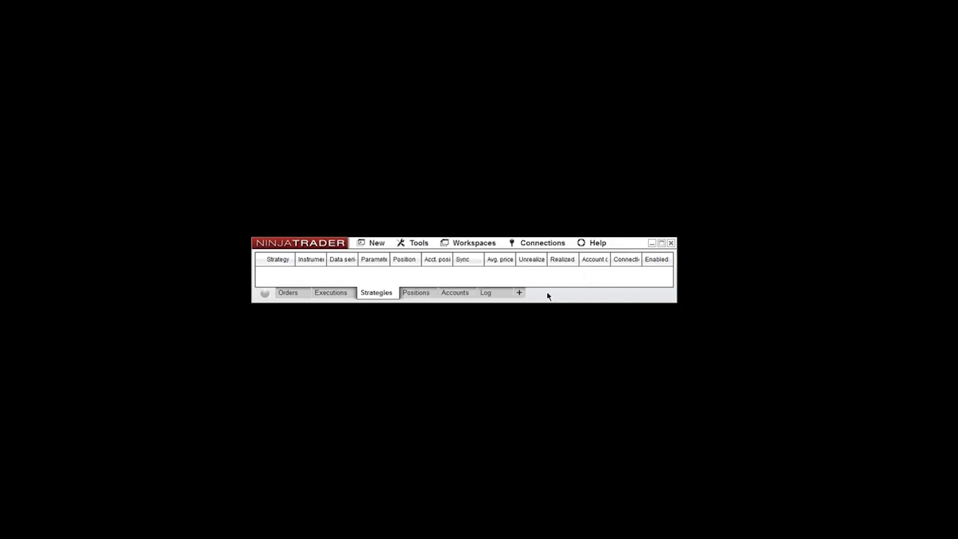
- Answer the save-workspace prompt and open a new 60-minute MES 06-20 chart
{"action": "left_click", "coordinate": [671, 243]}
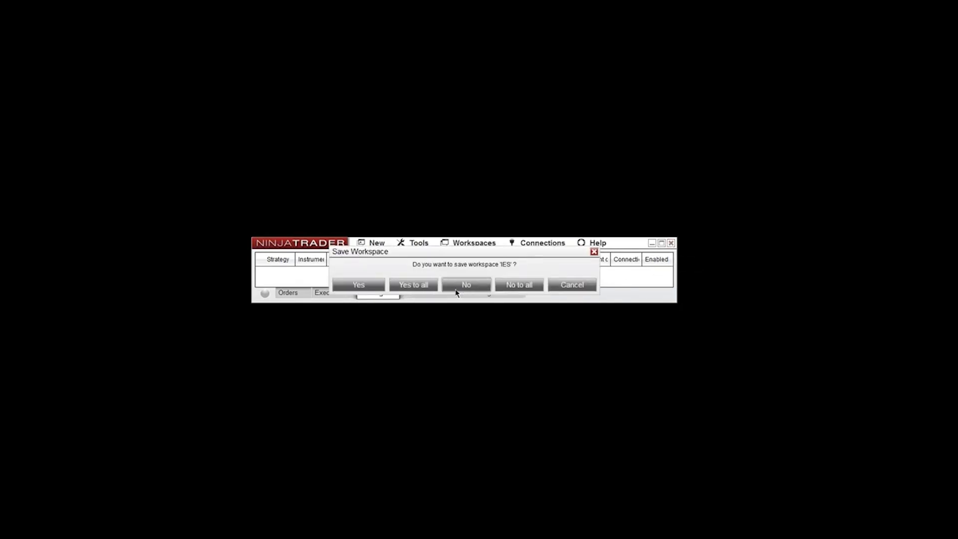
{"action": "left_click", "coordinate": [425, 286]}
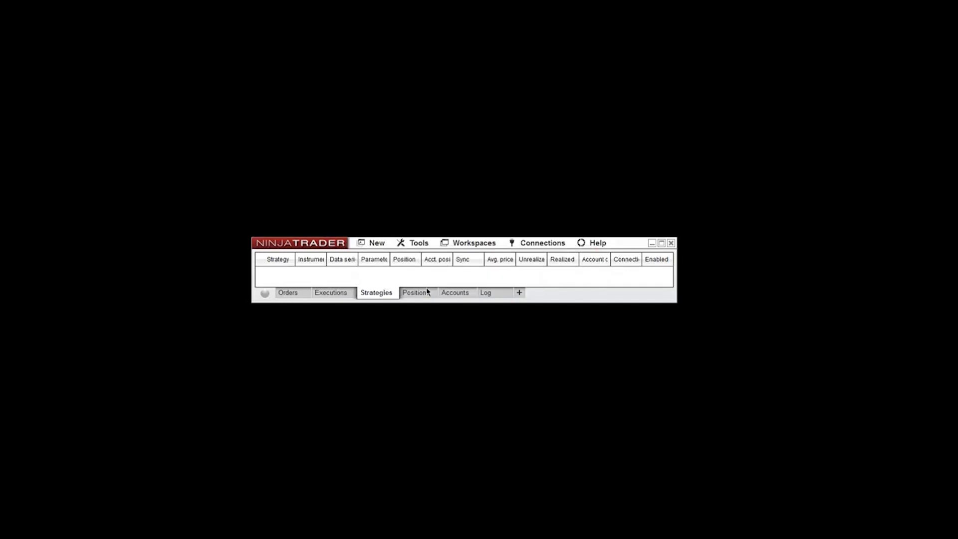
{"action": "left_click", "coordinate": [378, 243]}
{"action": "left_click", "coordinate": [394, 334]}
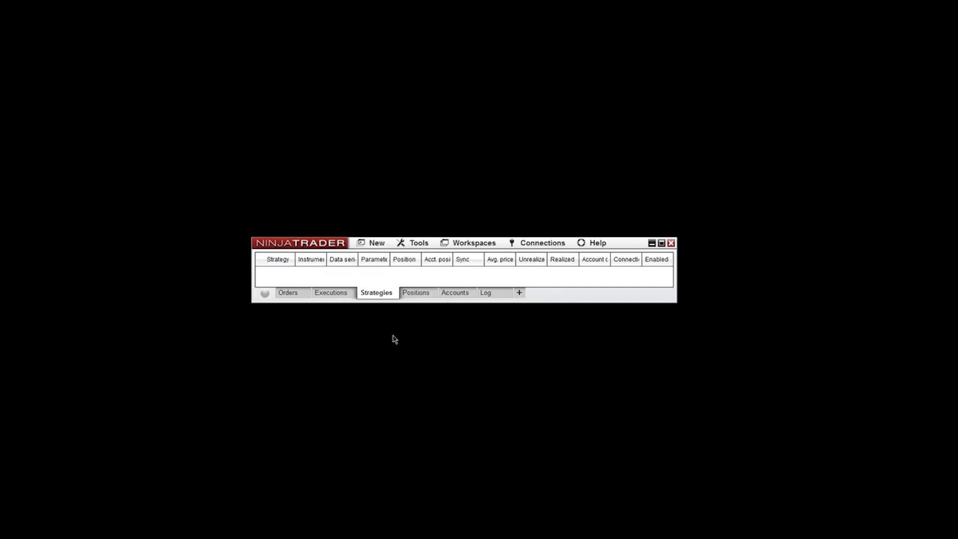
{"action": "left_click", "coordinate": [421, 135]}
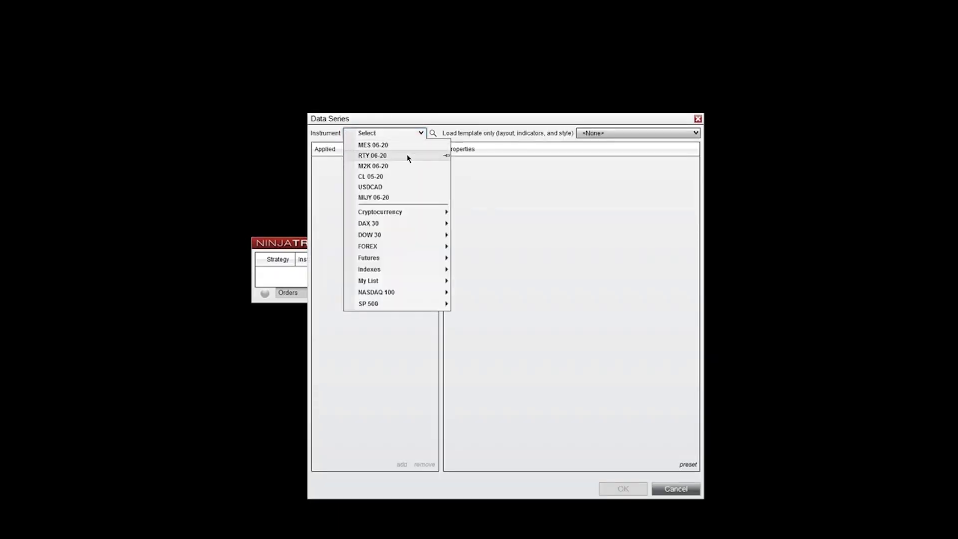
{"action": "left_click", "coordinate": [384, 154]}
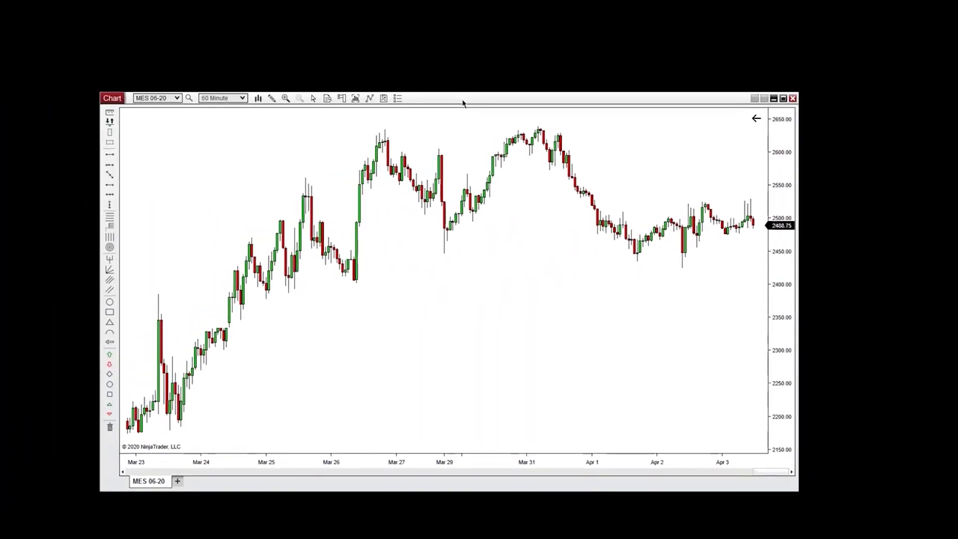
- Maximize the MES chart and add ncatRSD from Available to Configured in the Indicators dialog
{"action": "double_click", "coordinate": [463, 101]}
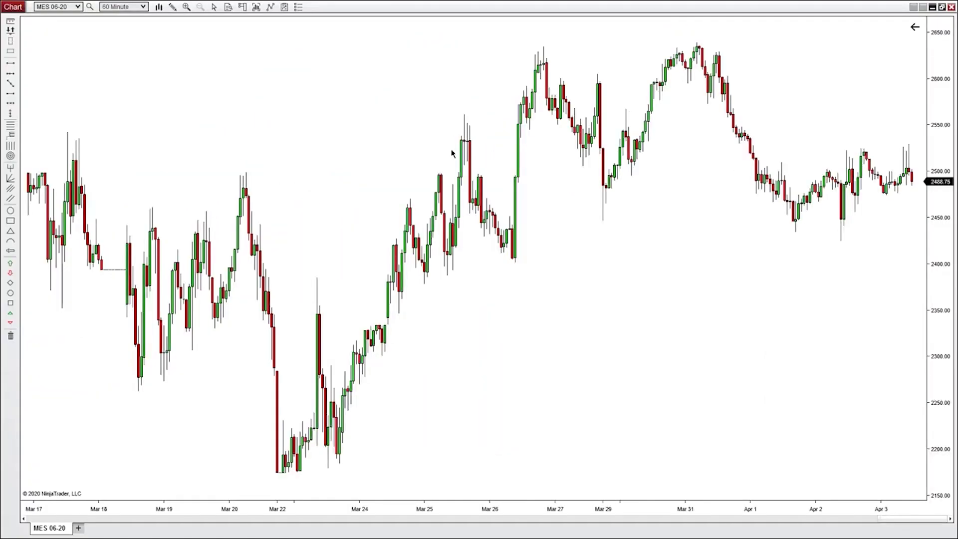
{"action": "right_click", "coordinate": [384, 142]}
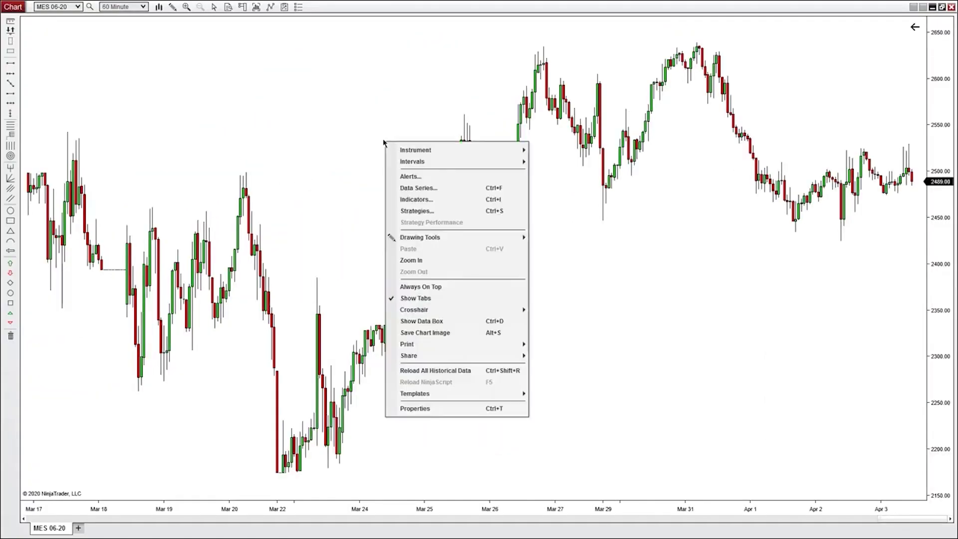
{"action": "left_click", "coordinate": [411, 200]}
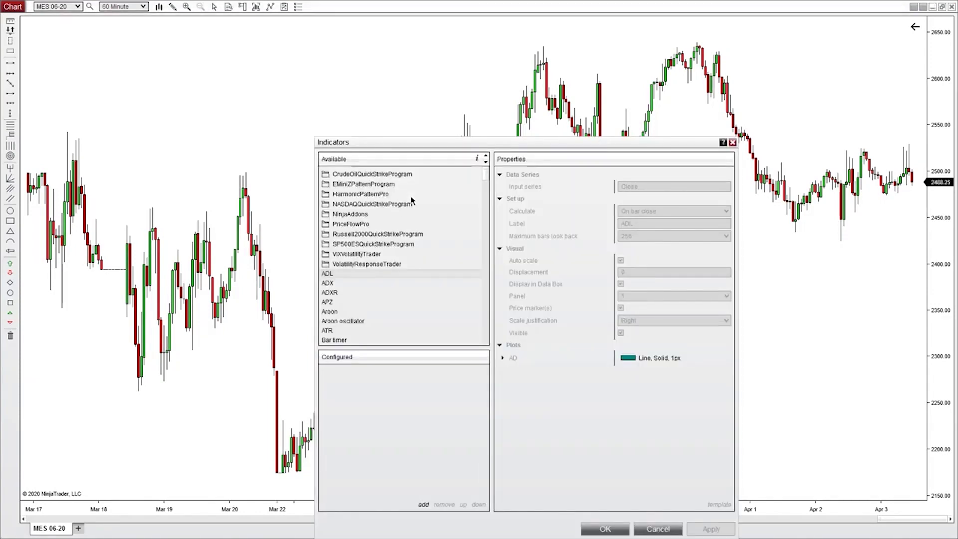
{"action": "scroll", "coordinate": [393, 238], "scroll_direction": "down", "scroll_amount": 15}
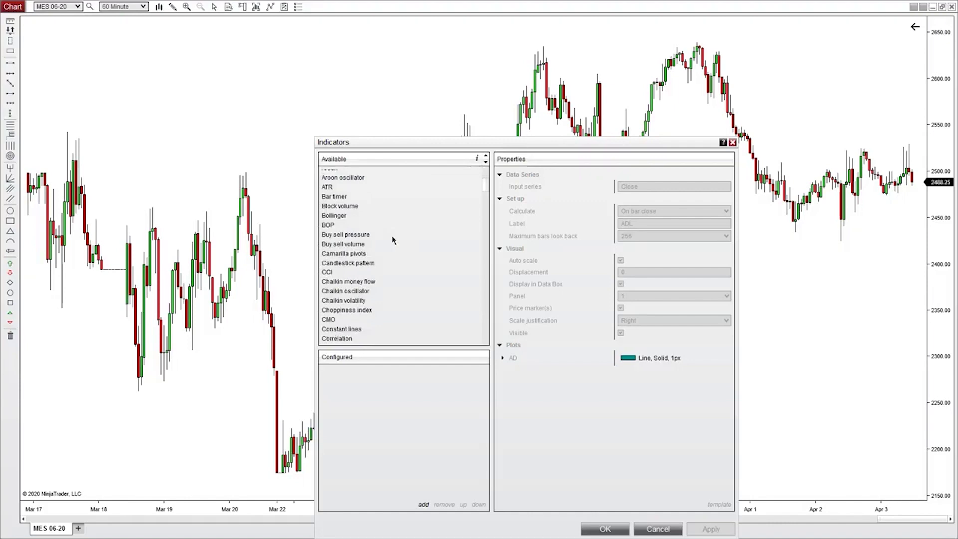
{"action": "scroll", "coordinate": [368, 288], "scroll_direction": "down", "scroll_amount": 5}
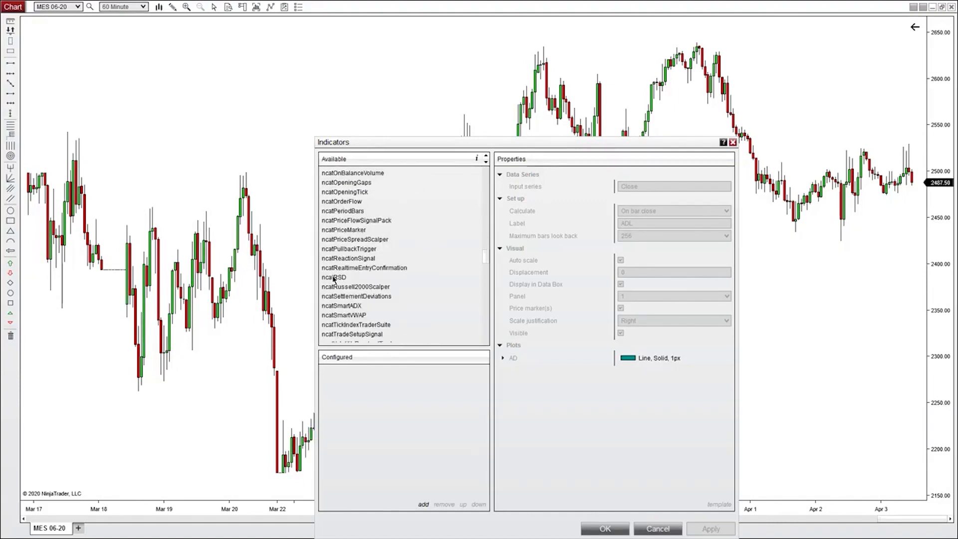
{"action": "left_click", "coordinate": [344, 279]}
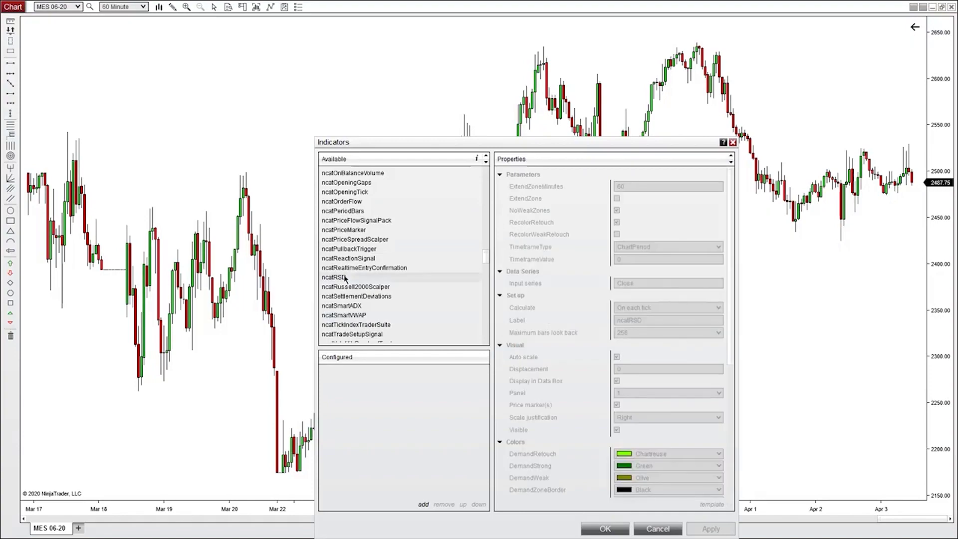
{"action": "double_click", "coordinate": [345, 278]}
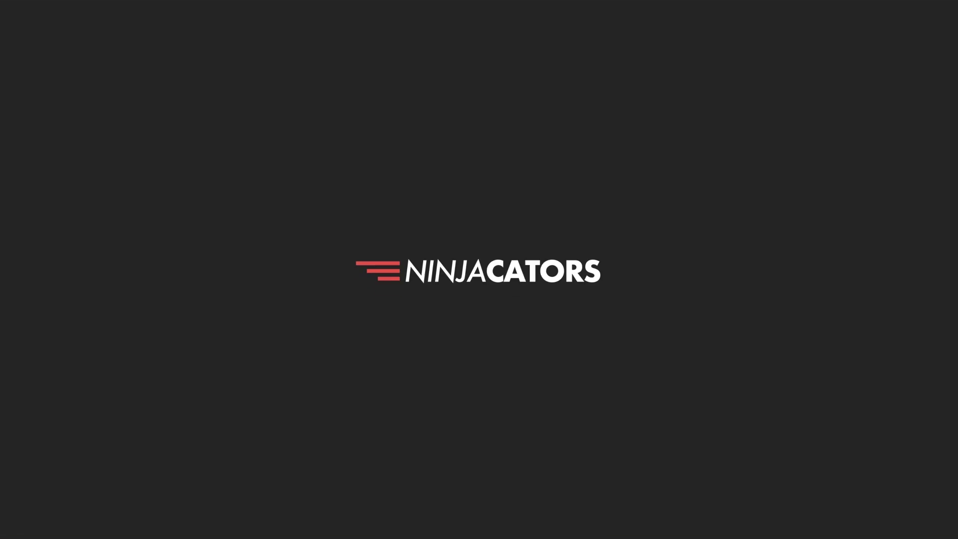